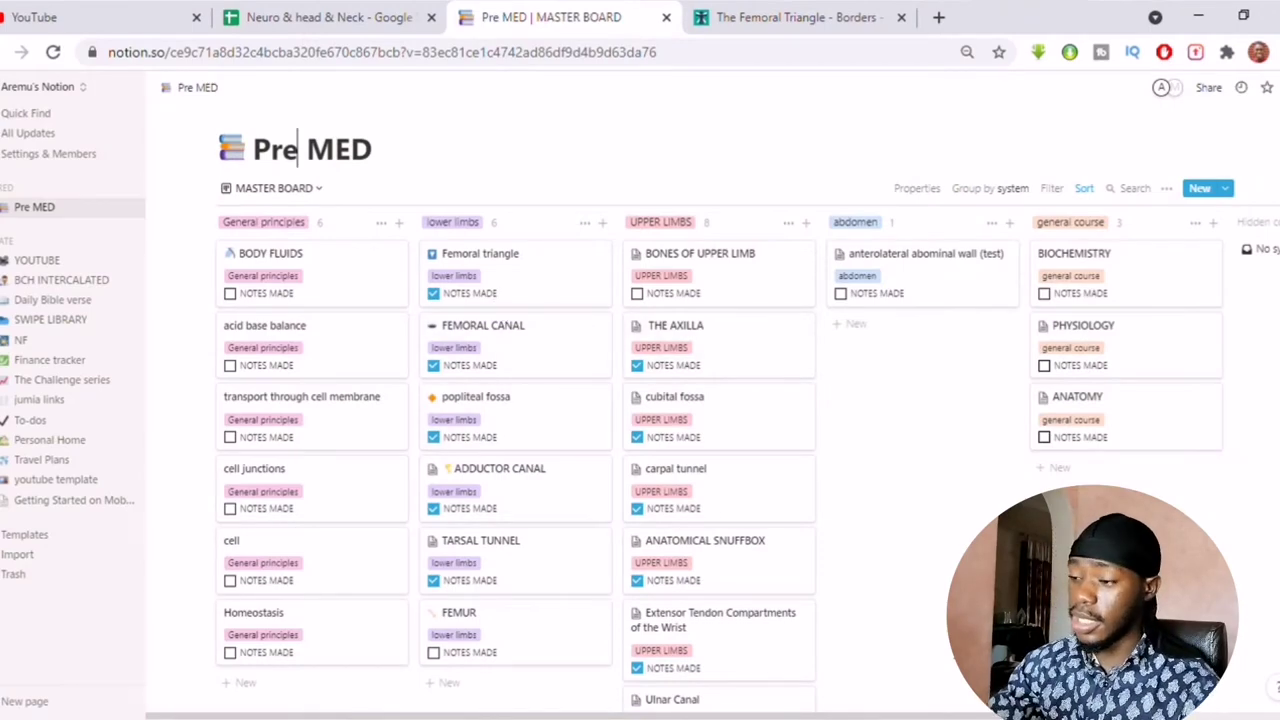
# Browse TeachMeAnatomy's upper-limb bones page with its scapula, clavicle, humerus, ulna and radius articles
pyautogui.scroll(-3, 590, 444)
pyautogui.scroll(3, 590, 444)
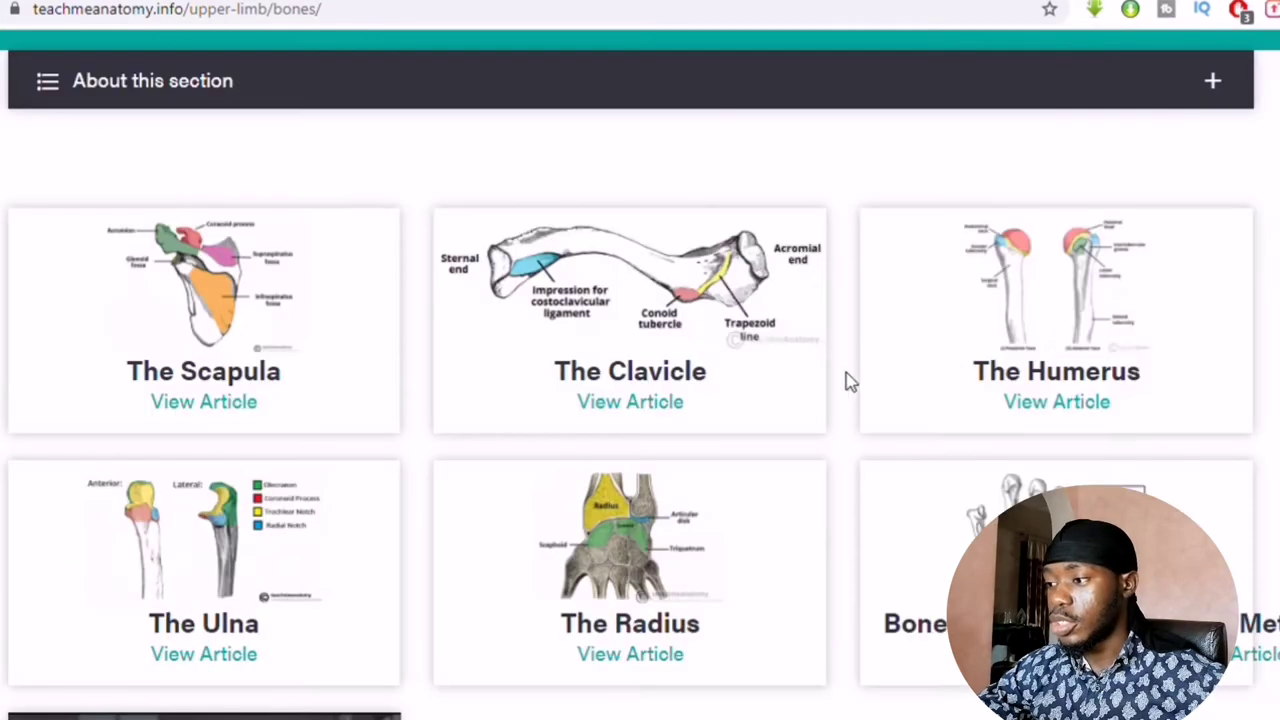
# Open The Humerus article and select its first two paragraphs for copying
pyautogui.click(1066, 407)
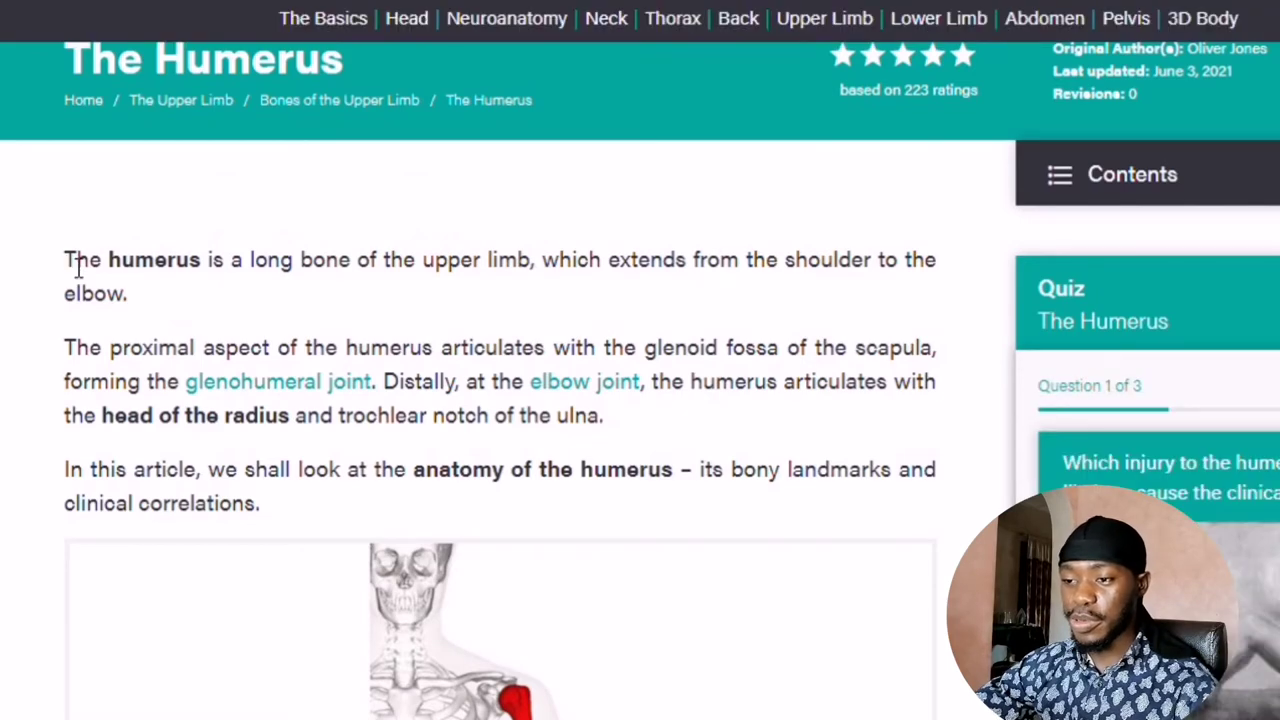
pyautogui.doubleClick(78, 268)
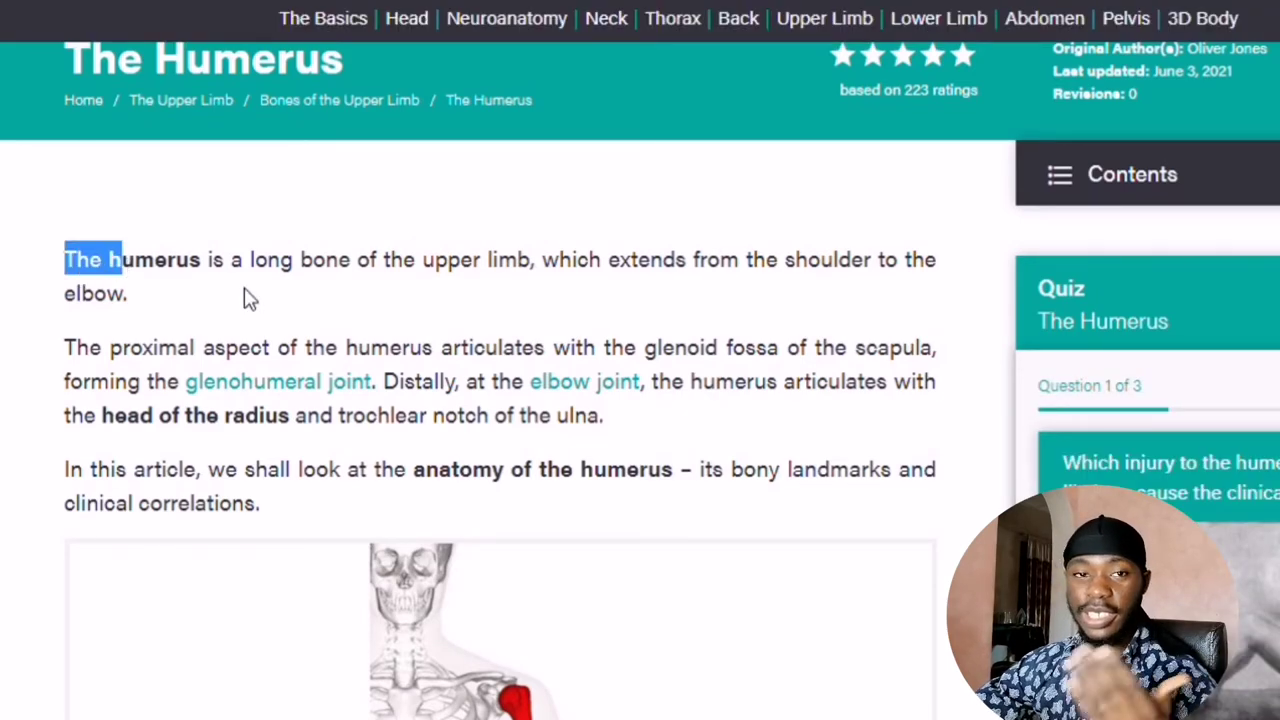
pyautogui.scroll(-2, 205, 362)
pyautogui.scroll(1, 195, 330)
pyautogui.click(173, 279)
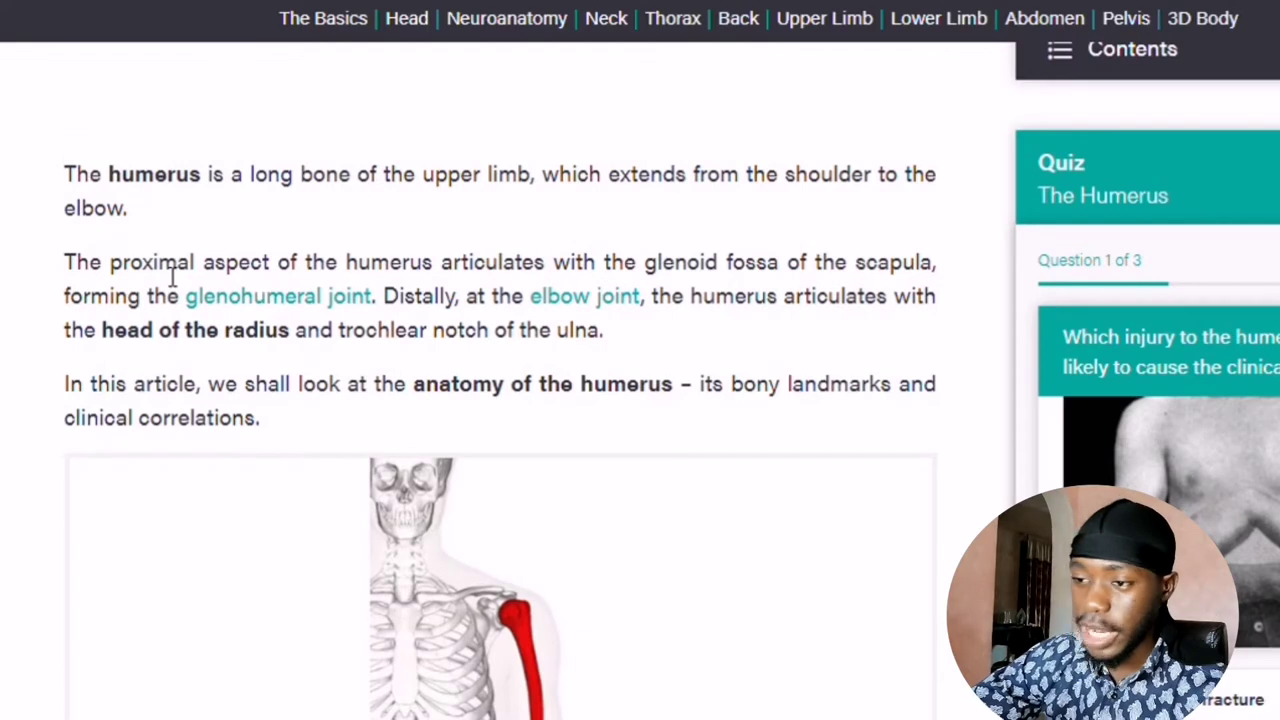
pyautogui.moveTo(66, 178); pyautogui.dragTo(615, 346)
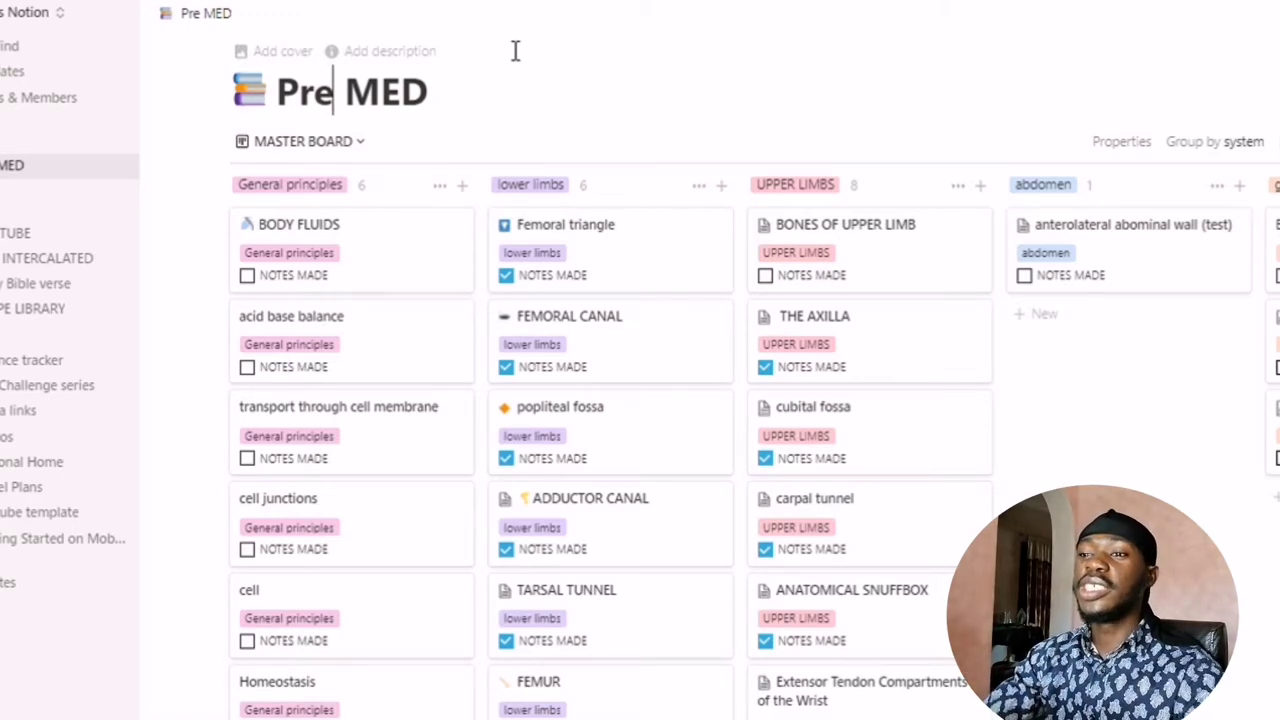
# Open the BONES OF UPPER LIMB card as a full page showing its clavicle notes
pyautogui.scroll(-5, 890, 302)
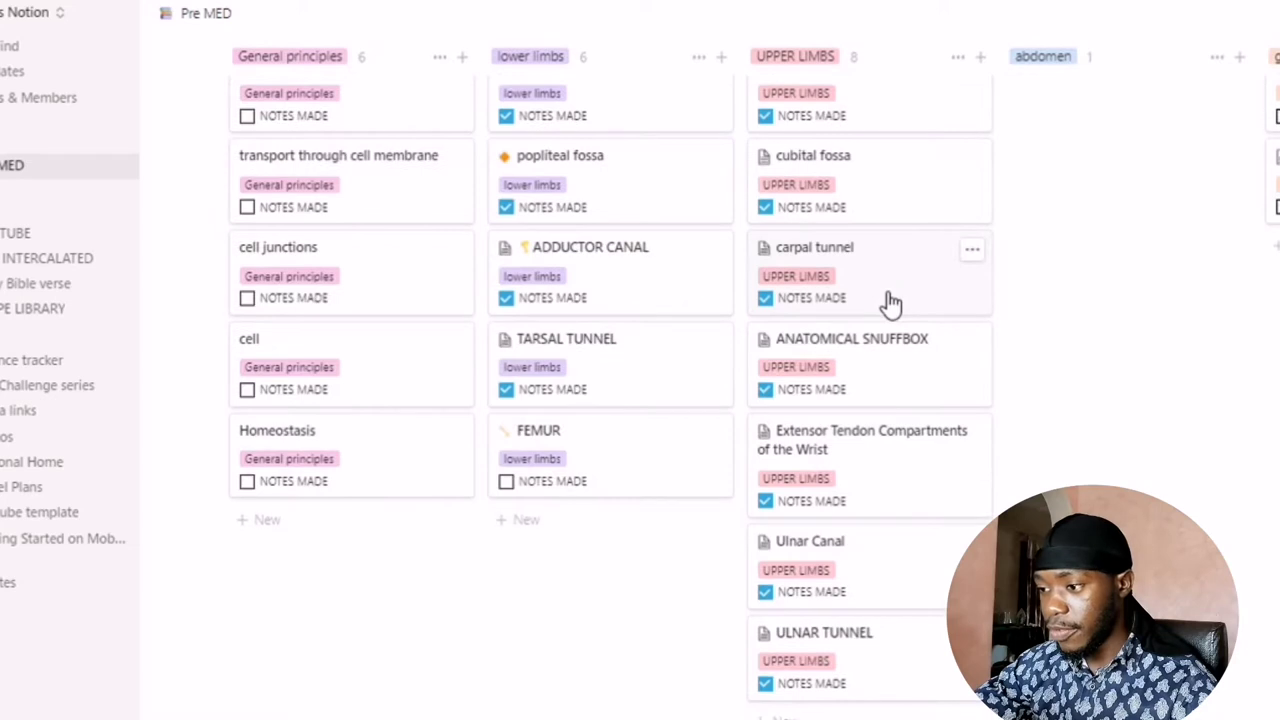
pyautogui.scroll(-2, 888, 300)
pyautogui.scroll(7, 888, 300)
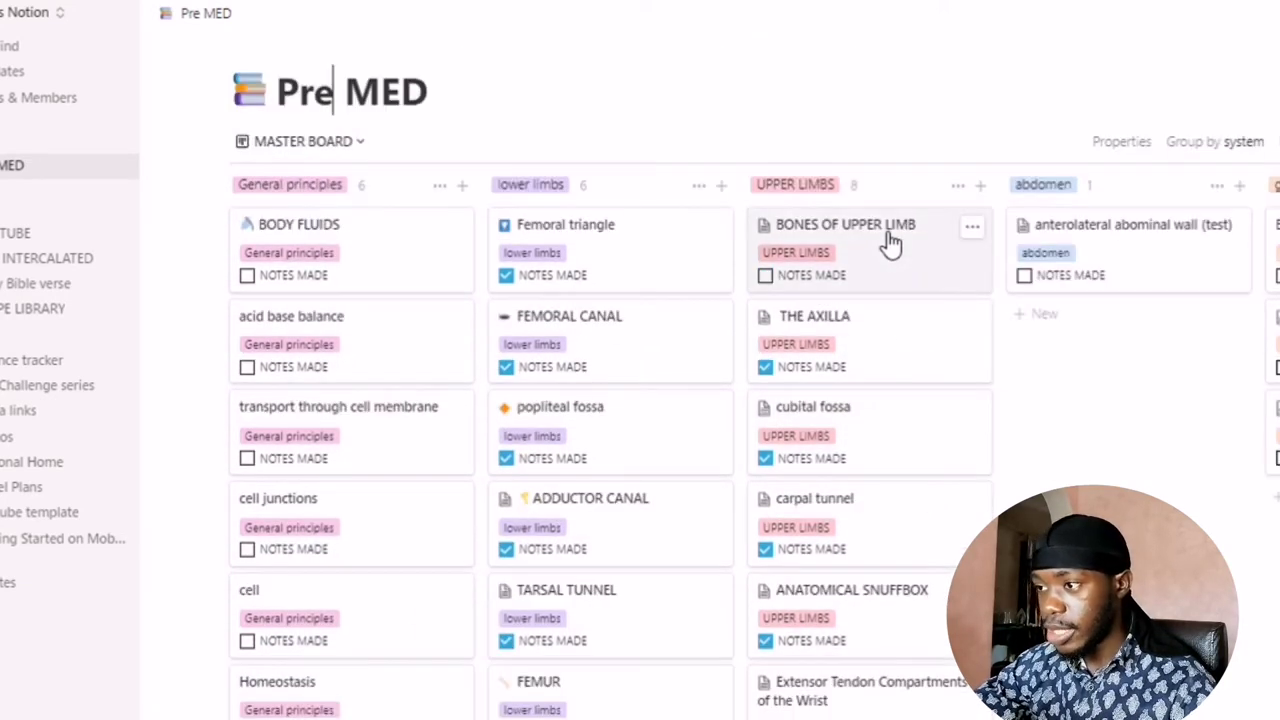
pyautogui.click(888, 240)
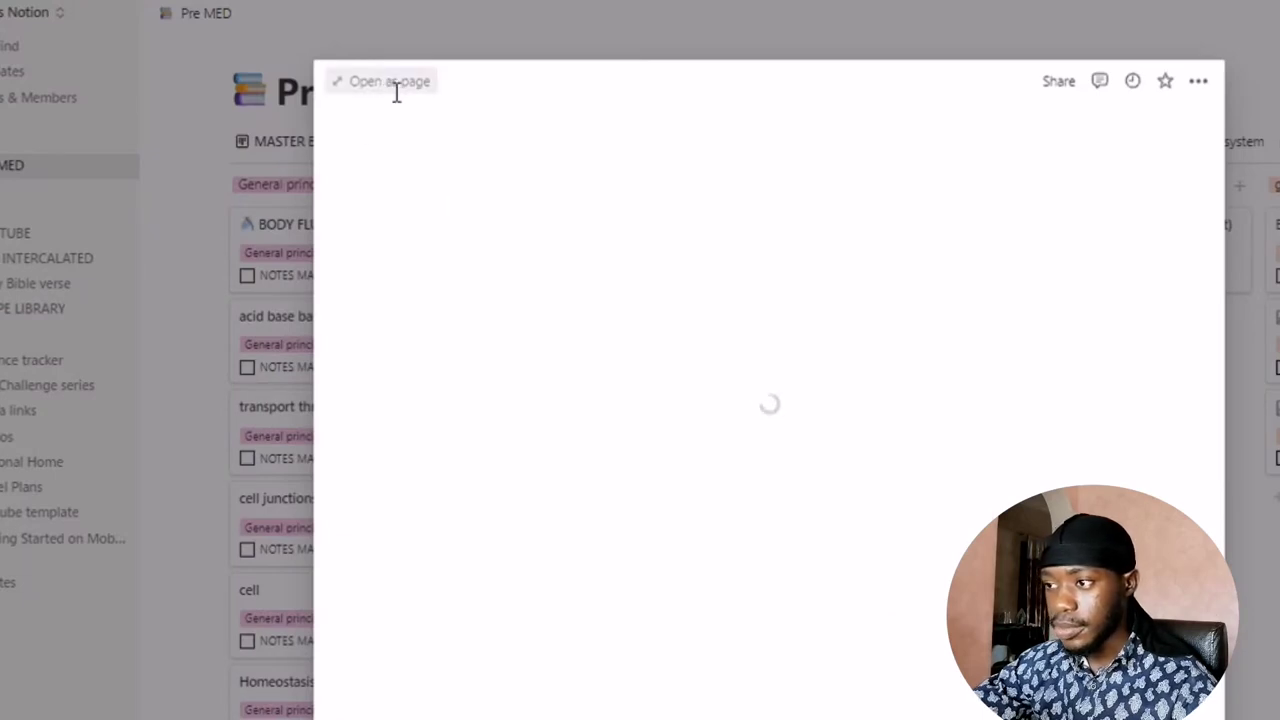
pyautogui.click(390, 82)
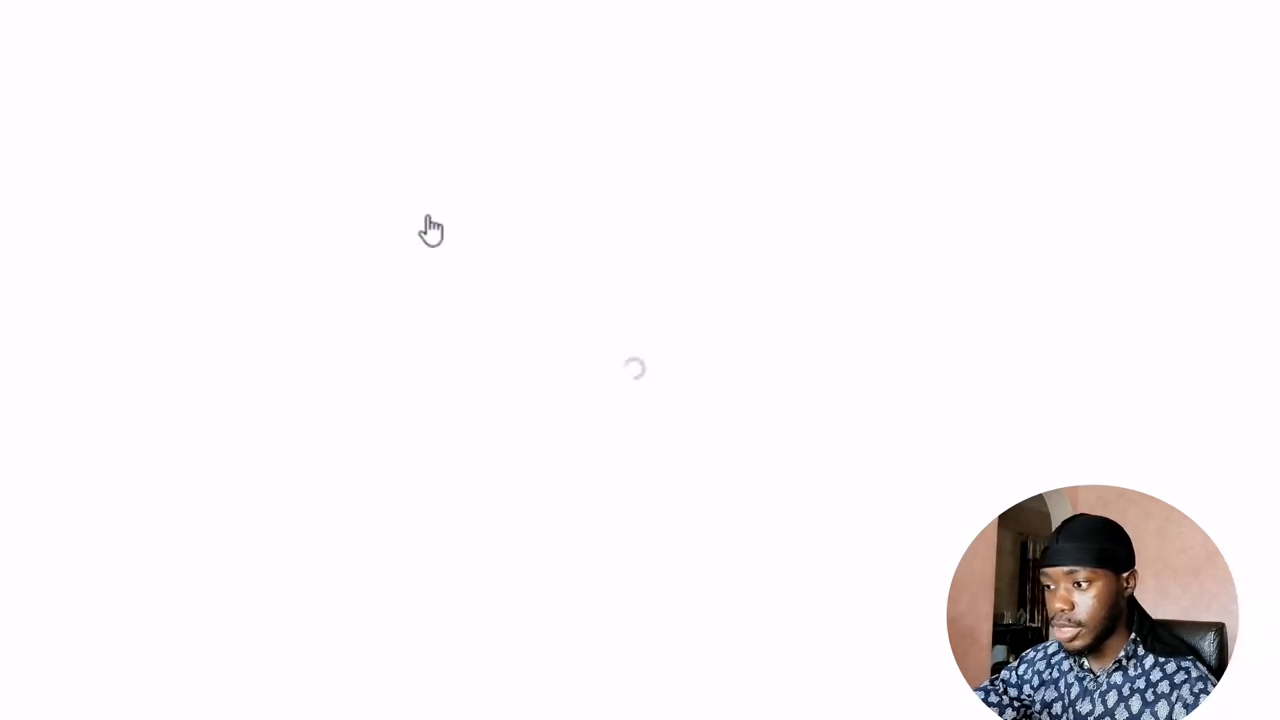
pyautogui.scroll(-10, 430, 229)
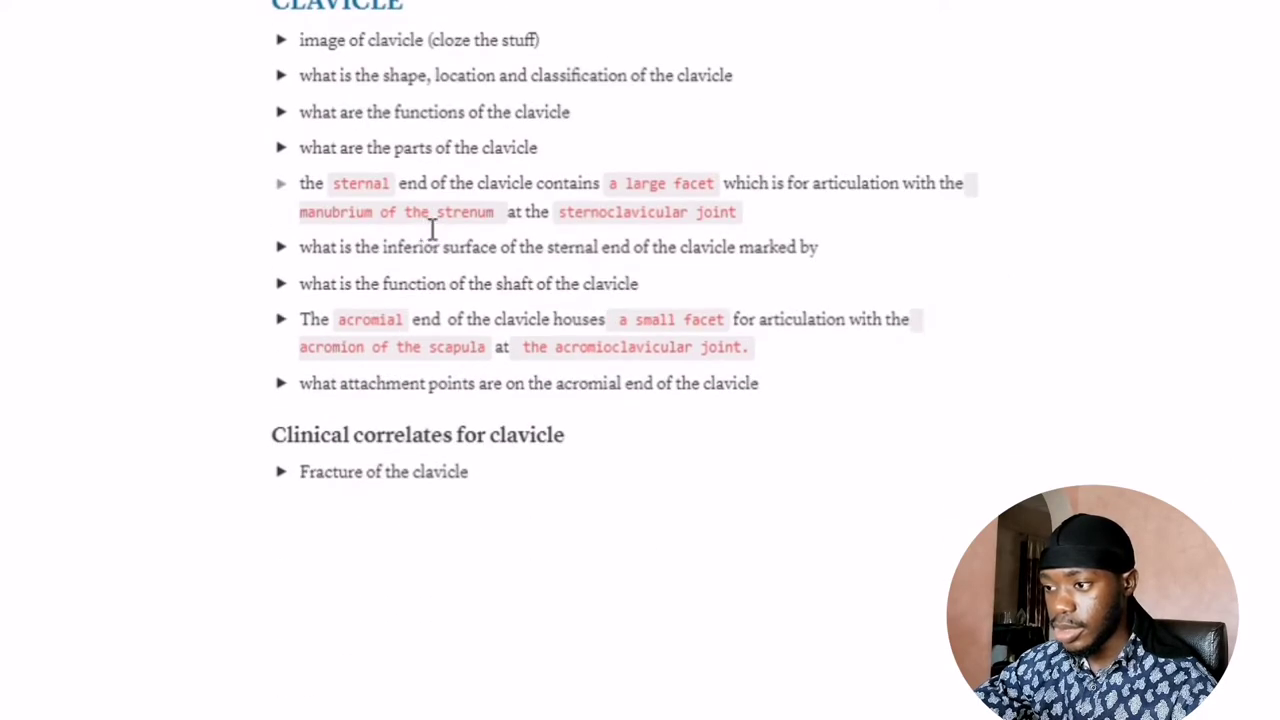
pyautogui.scroll(8, 430, 229)
# Add a 'humerus' heading at the end of the page
pyautogui.scroll(-9, 430, 229)
pyautogui.click(389, 530)
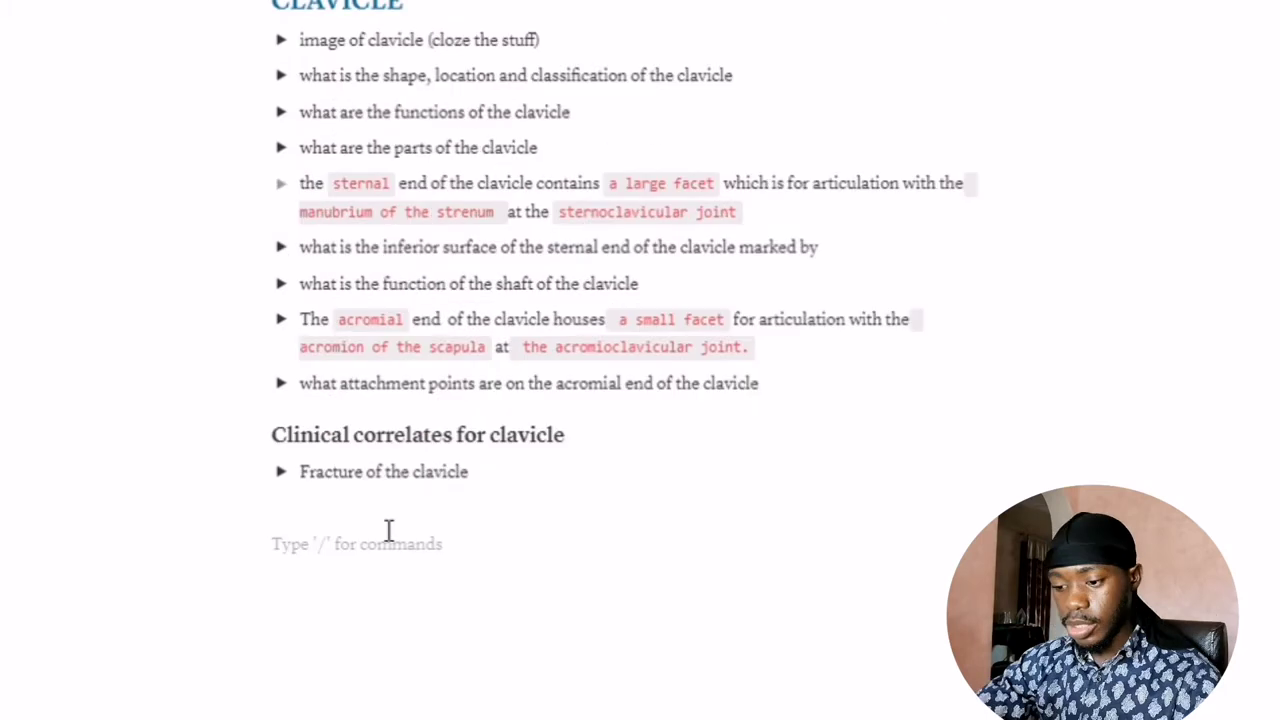
pyautogui.write('### hume')
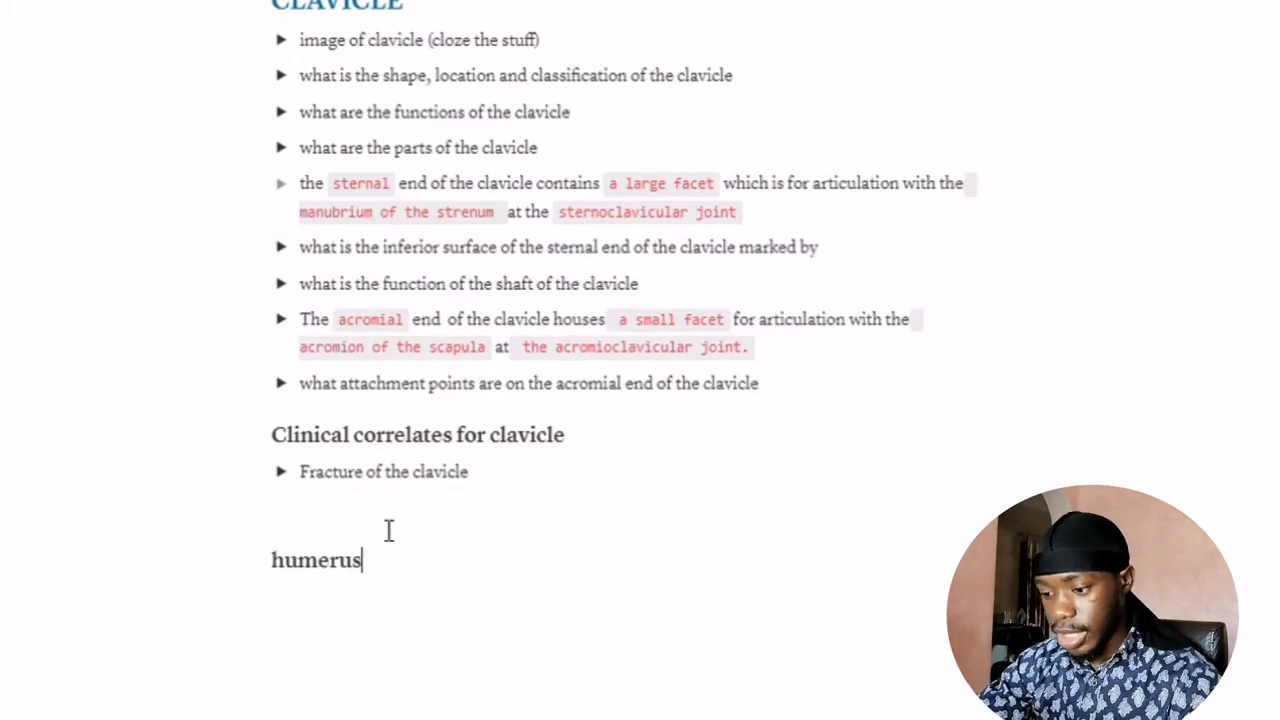
pyautogui.write('rus')
pyautogui.press('Return')
# Add a collapsed toggle asking 'briefly describe the location and articulations of the humerus'
pyautogui.write('>')
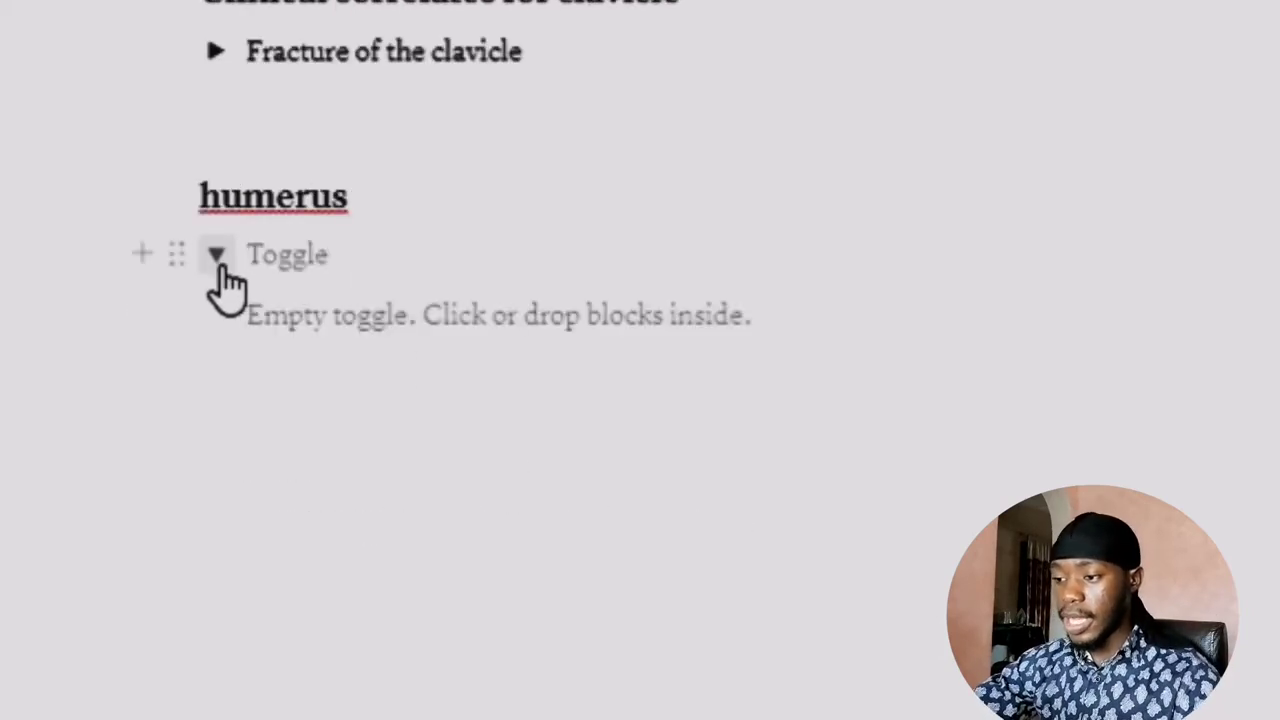
pyautogui.click(216, 258)
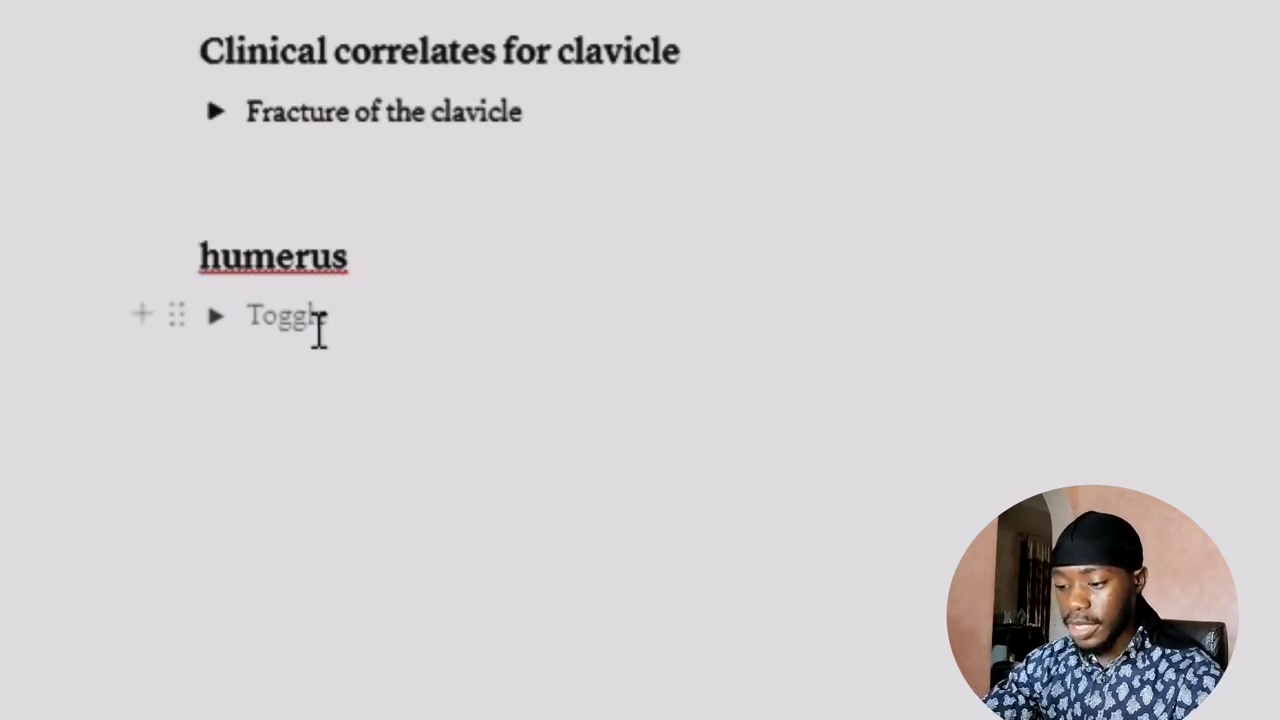
pyautogui.write('briefly')
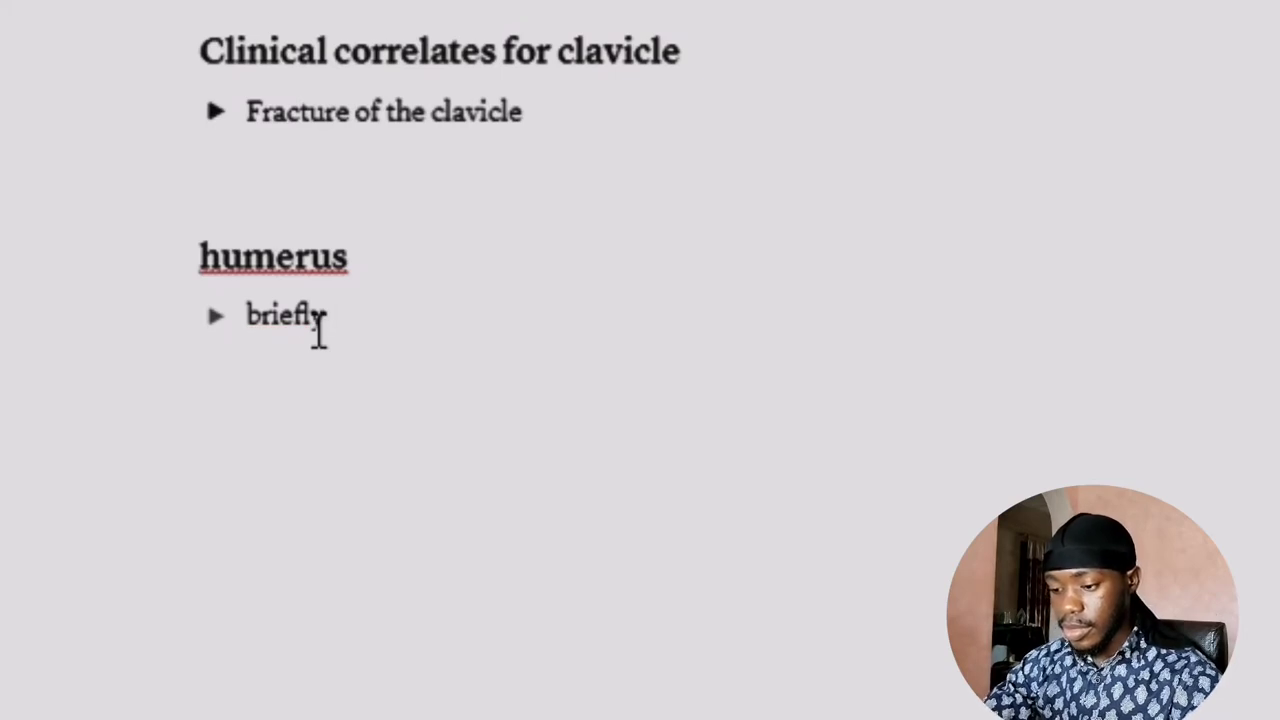
pyautogui.write(' describe the locationa')
pyautogui.press('BackSpace')
pyautogui.press('BackSpace')
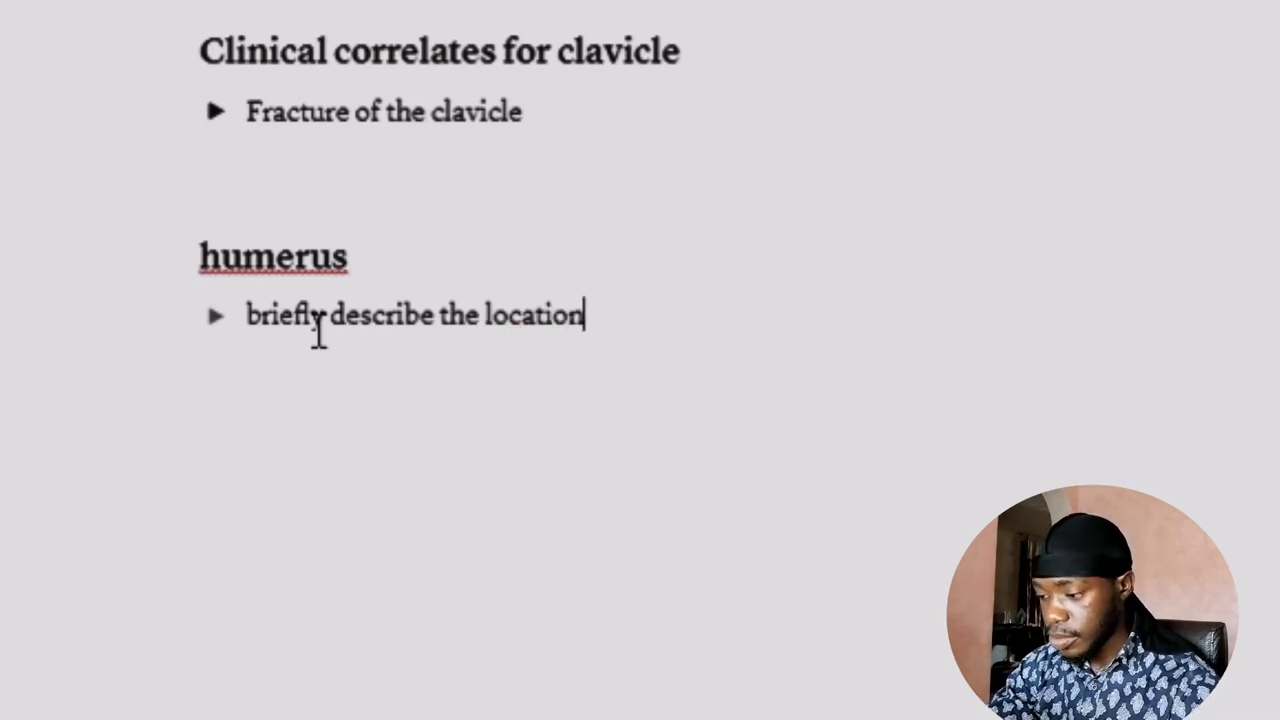
pyautogui.write('and')
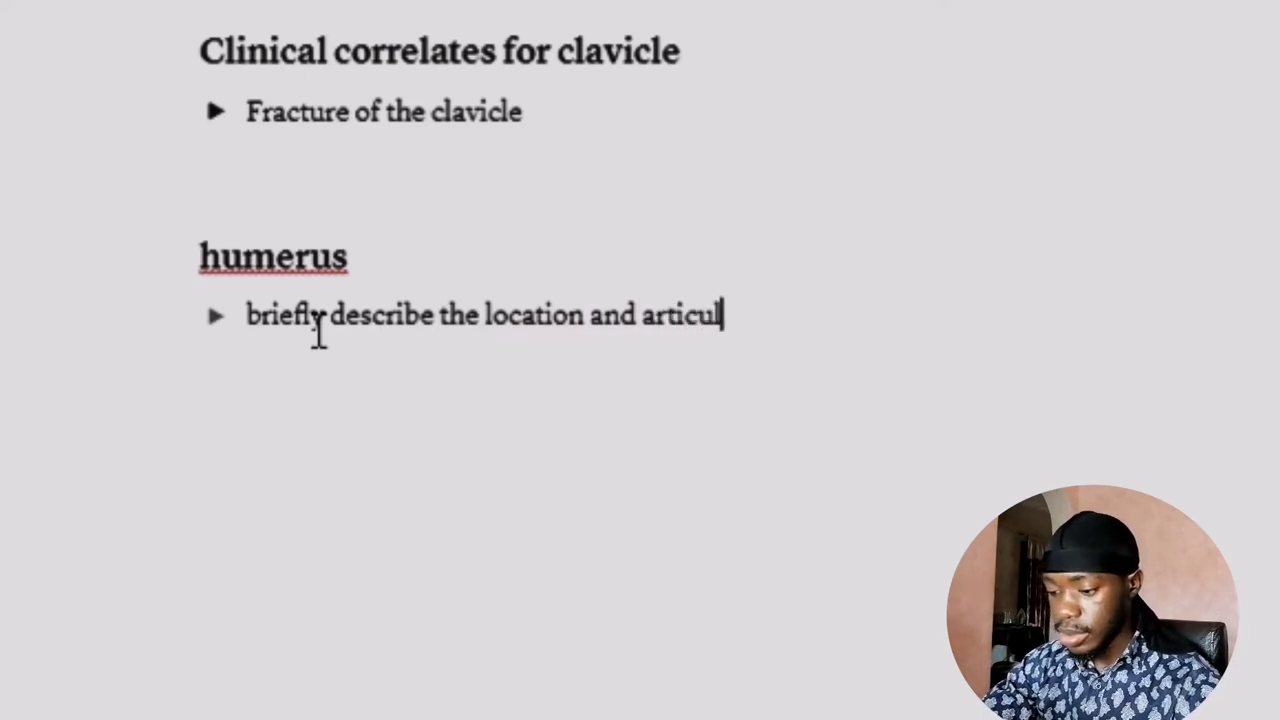
pyautogui.write('articulation')
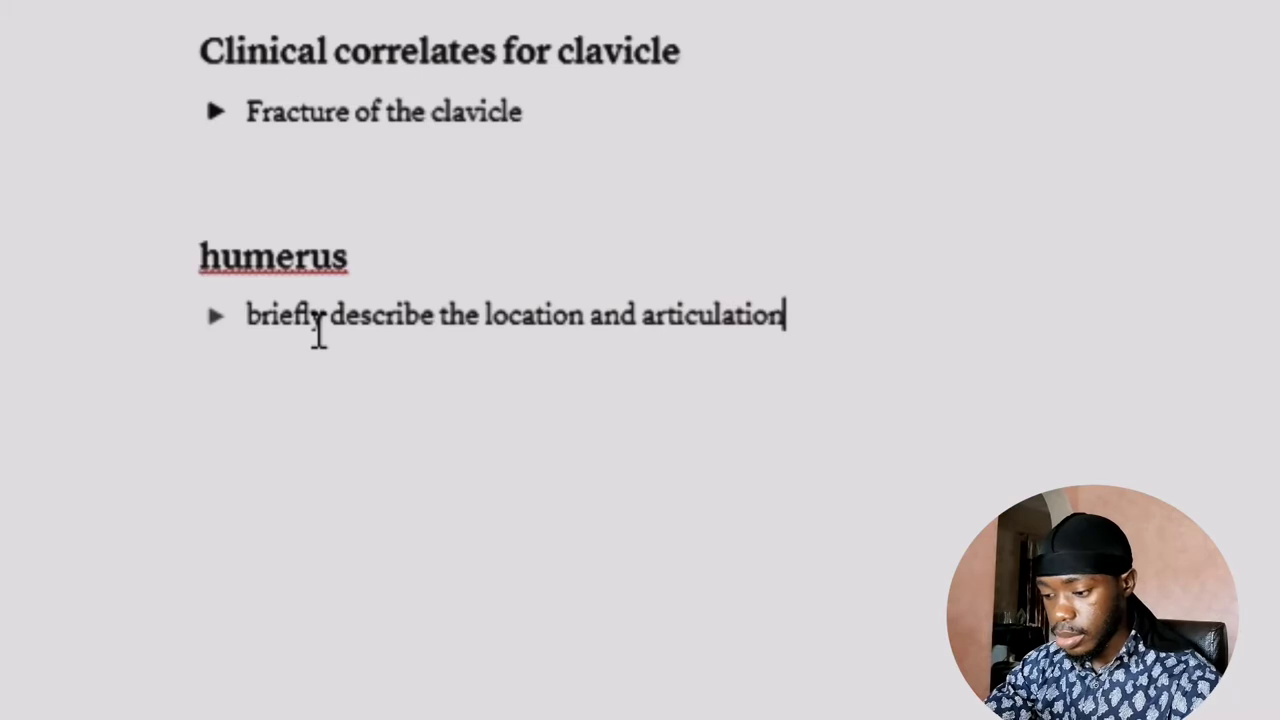
pyautogui.write('s of the humrus')
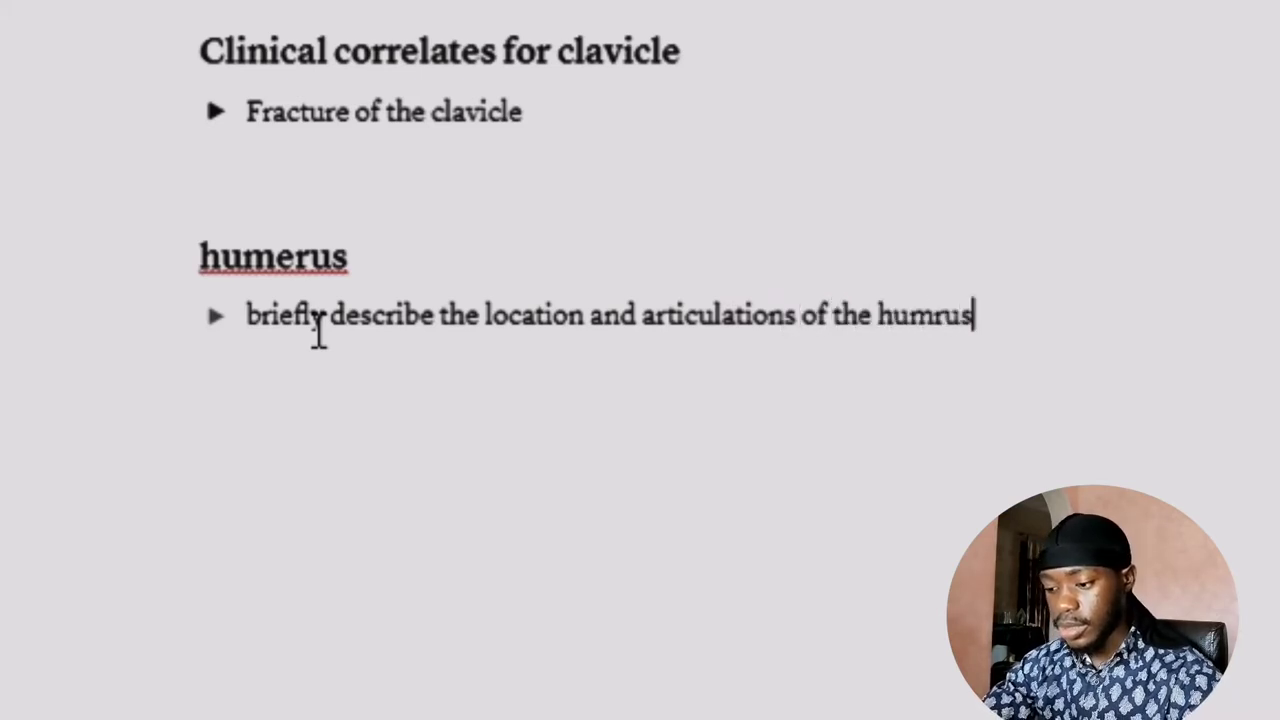
pyautogui.press('Left')
pyautogui.press('Left')
pyautogui.write('e')
pyautogui.hotkey('alt', 'Tab')
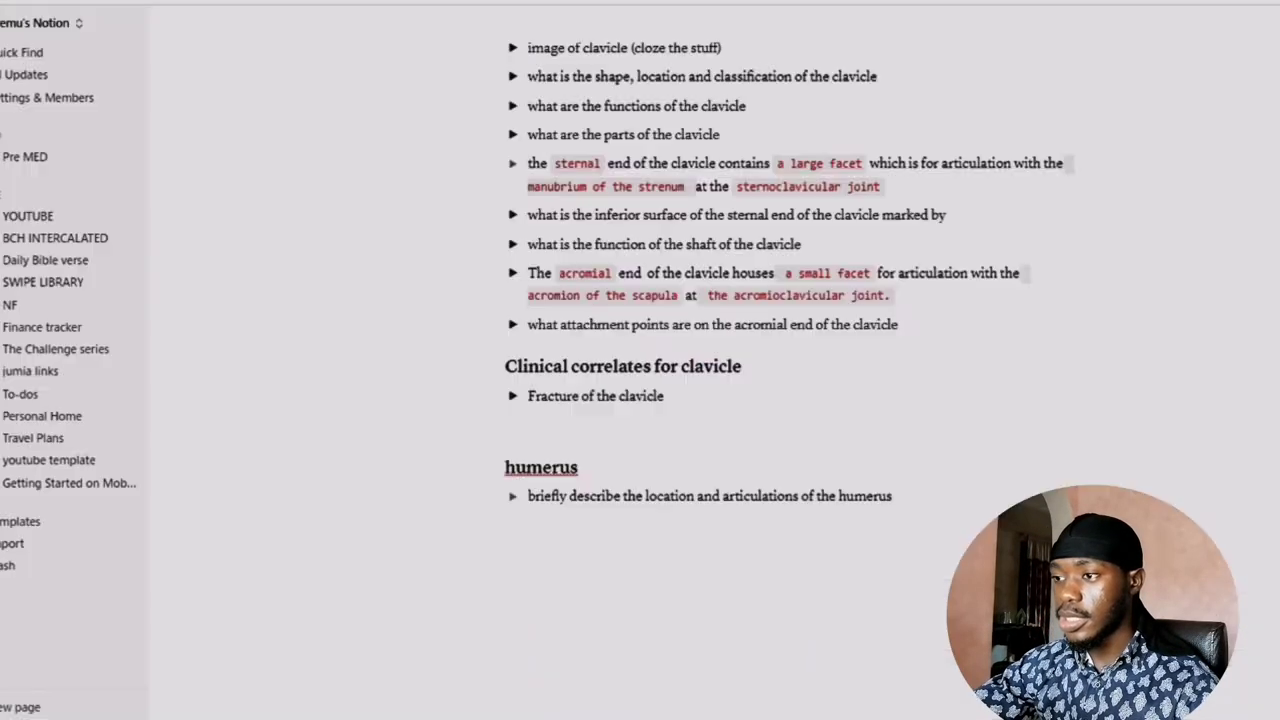
# Paste the two copied paragraphs into the humerus toggle and collapse it
pyautogui.click(512, 496)
pyautogui.write('The humerus is a long bone of the upper limb, which extends from the shoulder to the elbow. The proximal aspect of the humerus articulates with the glenoid fossa of the scapula, forming the glenohumeral joint. Distally, at the elbow joint, the humerus articulates with the head of the radius and trochlear notch of the ulna.')
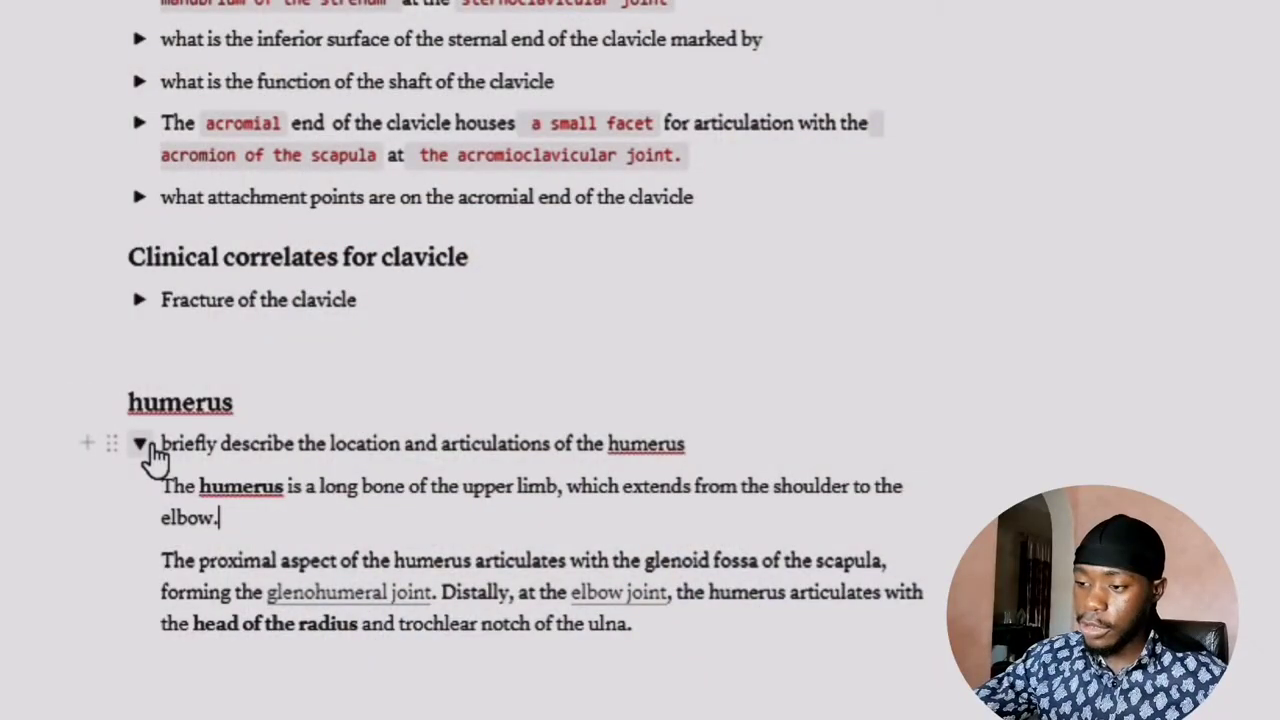
pyautogui.click(144, 447)
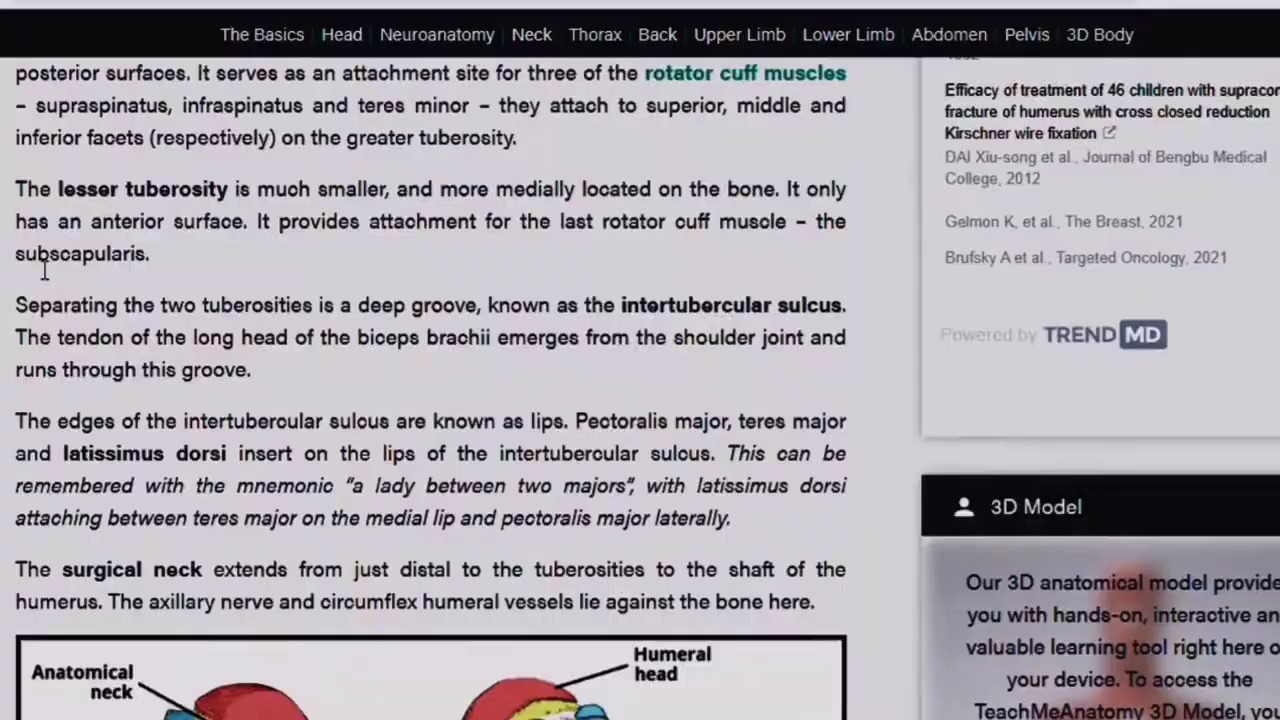
pyautogui.scroll(-4, 33, 270)
pyautogui.scroll(8, 34, 268)
pyautogui.scroll(-2, 34, 270)
pyautogui.scroll(2, 34, 272)
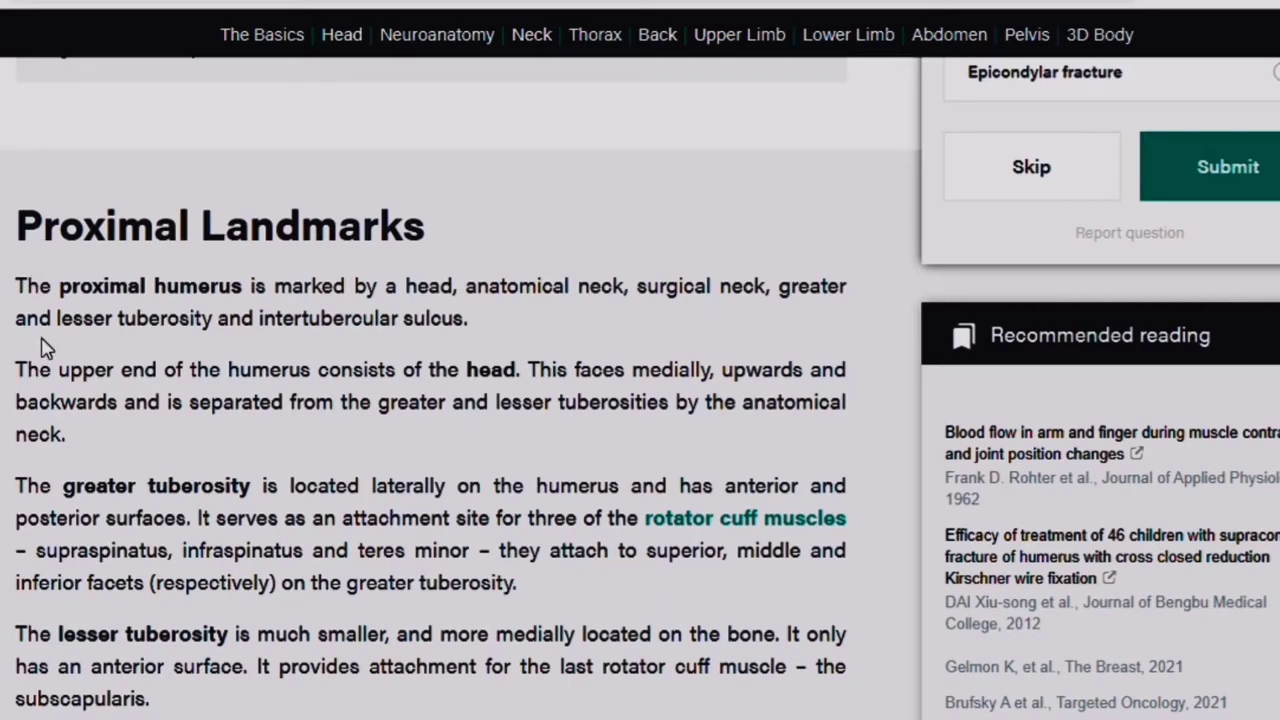
# Select the paragraph beginning 'The greater tuberosity' under Proximal Landmarks
pyautogui.scroll(-1, 161, 387)
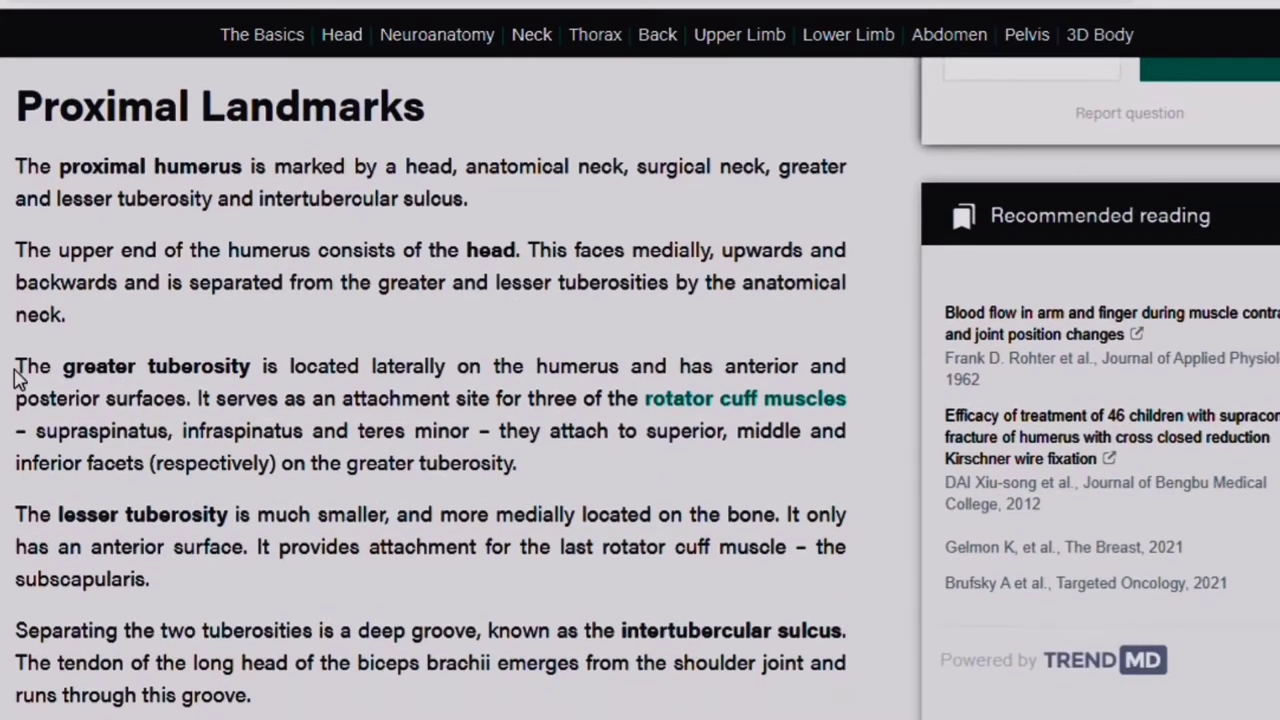
pyautogui.moveTo(14, 378); pyautogui.dragTo(520, 470)
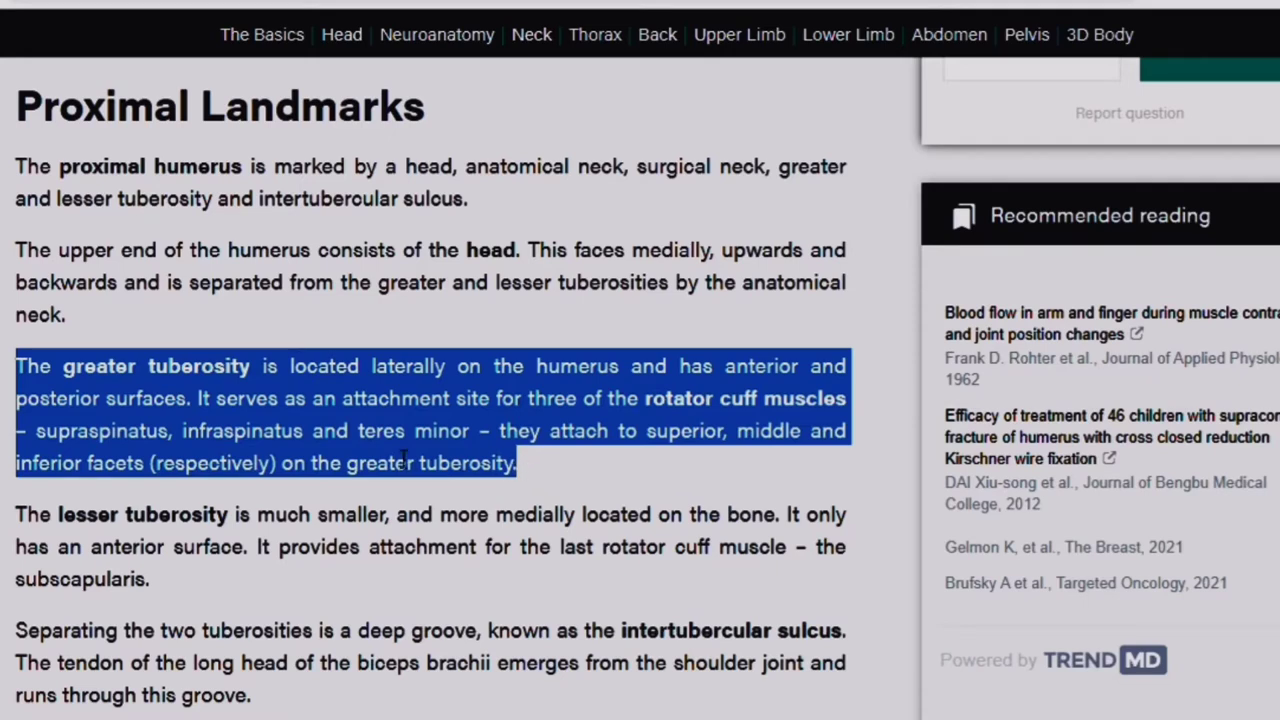